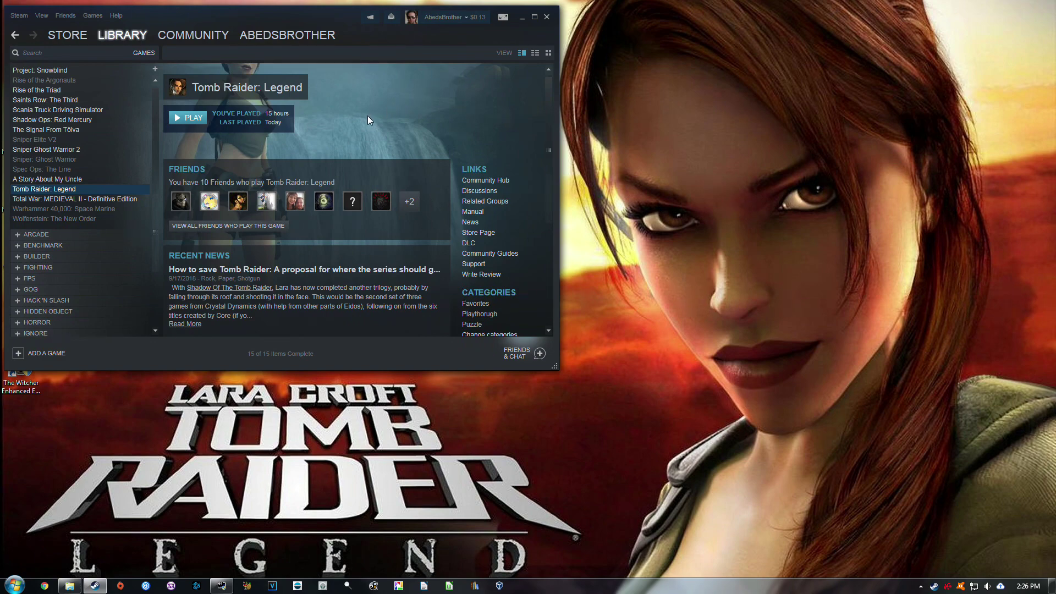
Step: Launch Tomb Raider: Legend from the library, approve its prompts, and dismiss the fatal crash error
click(191, 126)
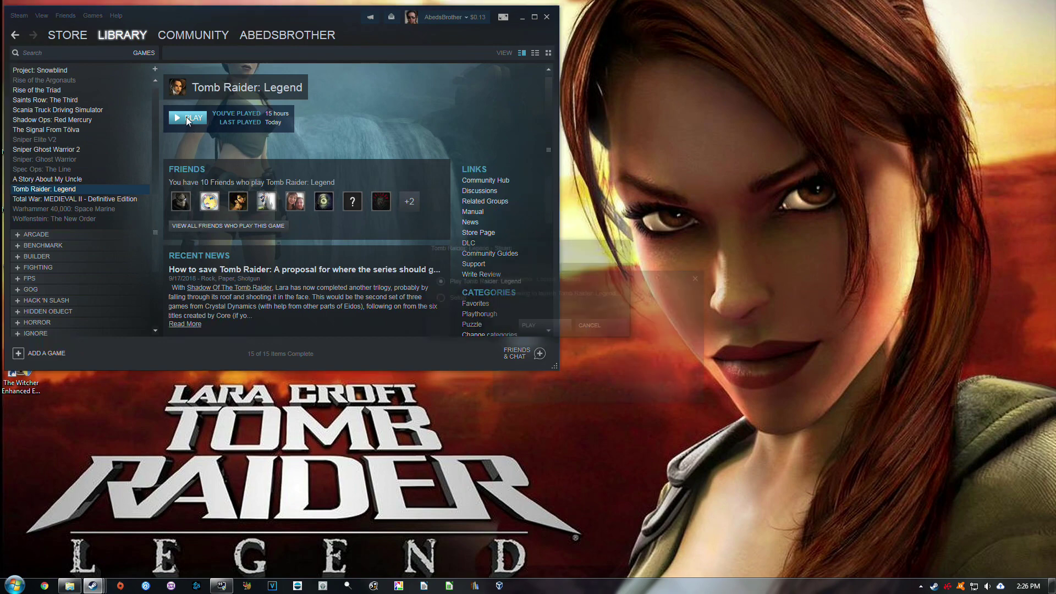
click(550, 325)
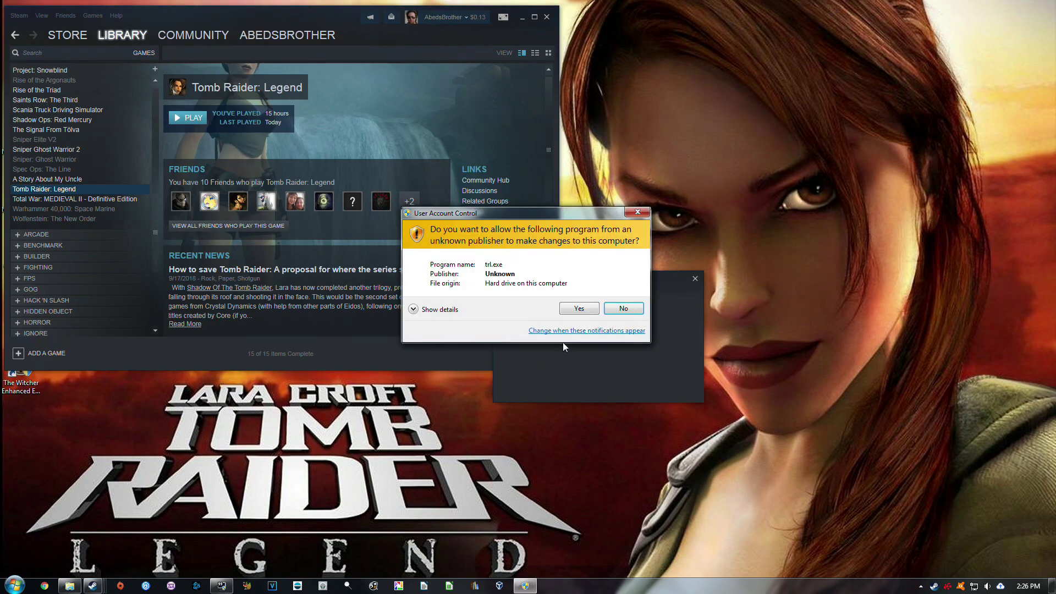
click(576, 310)
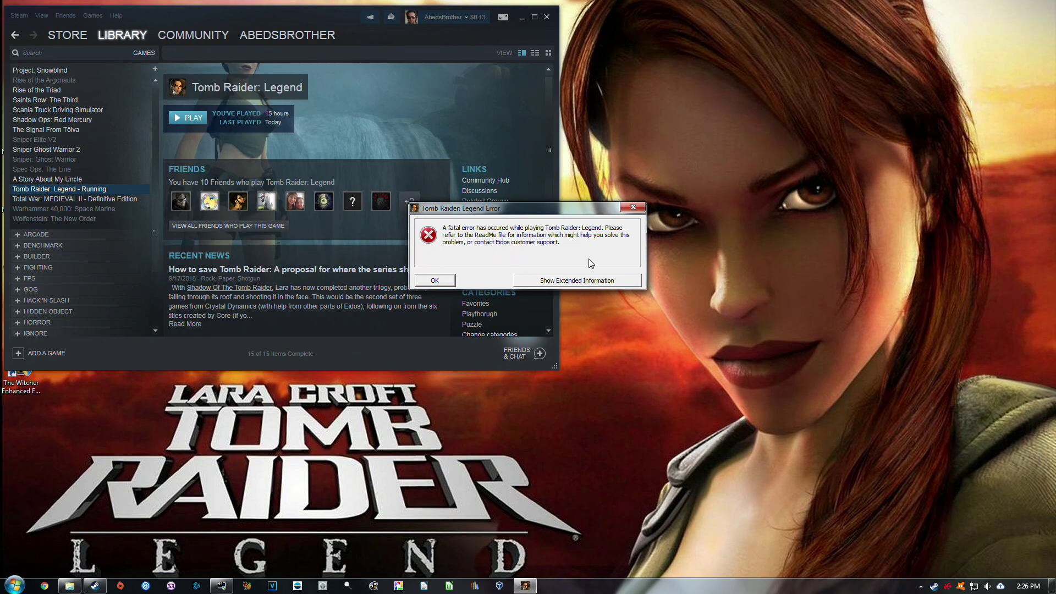
click(569, 280)
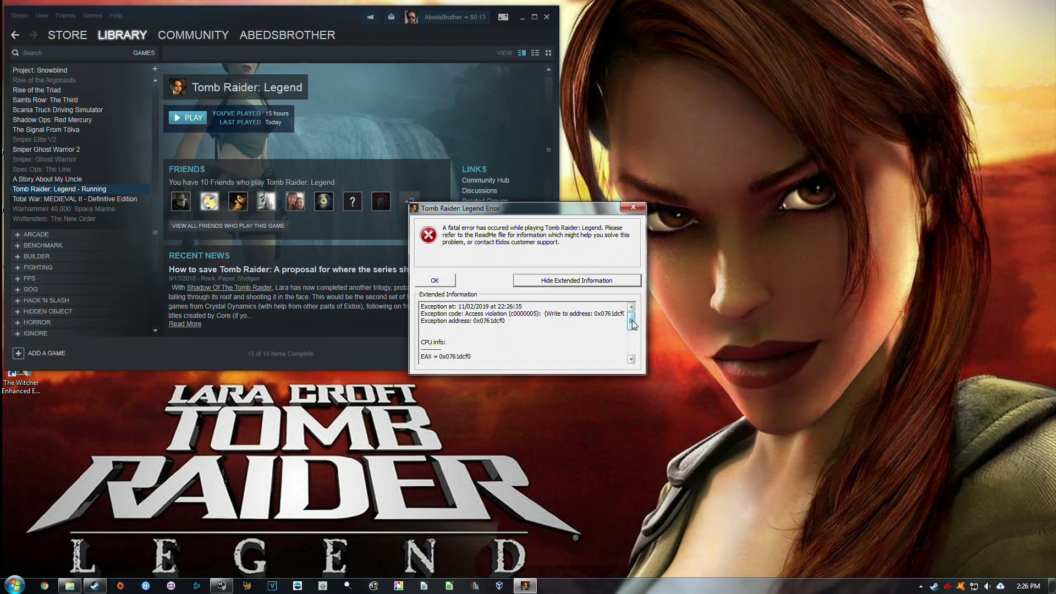
mouse_move(636, 324)
mouse_down()
mouse_move(632, 336)
mouse_move(627, 321)
mouse_up()
click(434, 281)
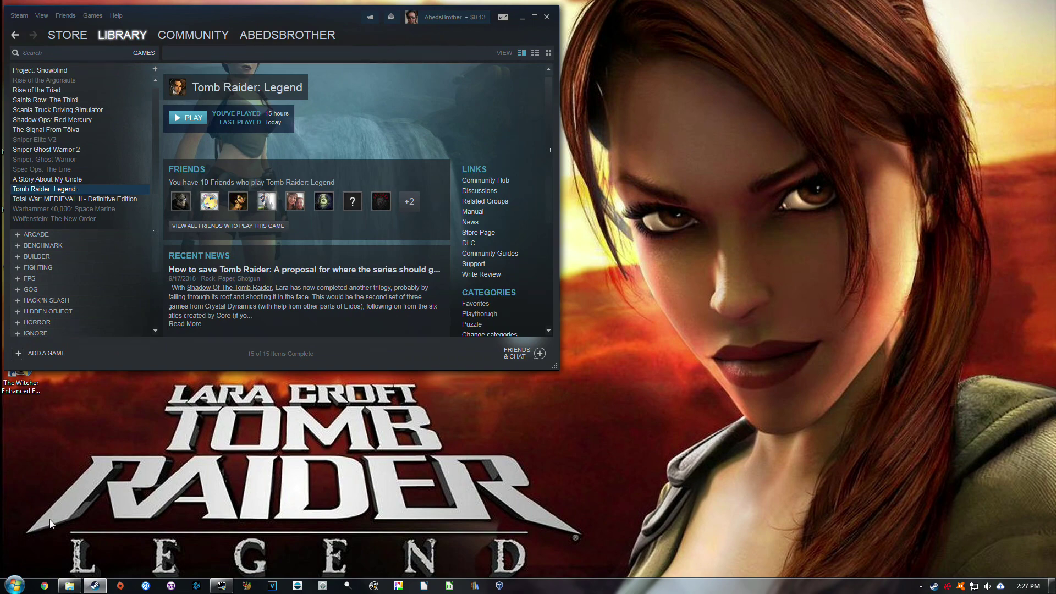
Step: From the Start menu, go to Control Panel's System page and its Advanced system settings
click(16, 582)
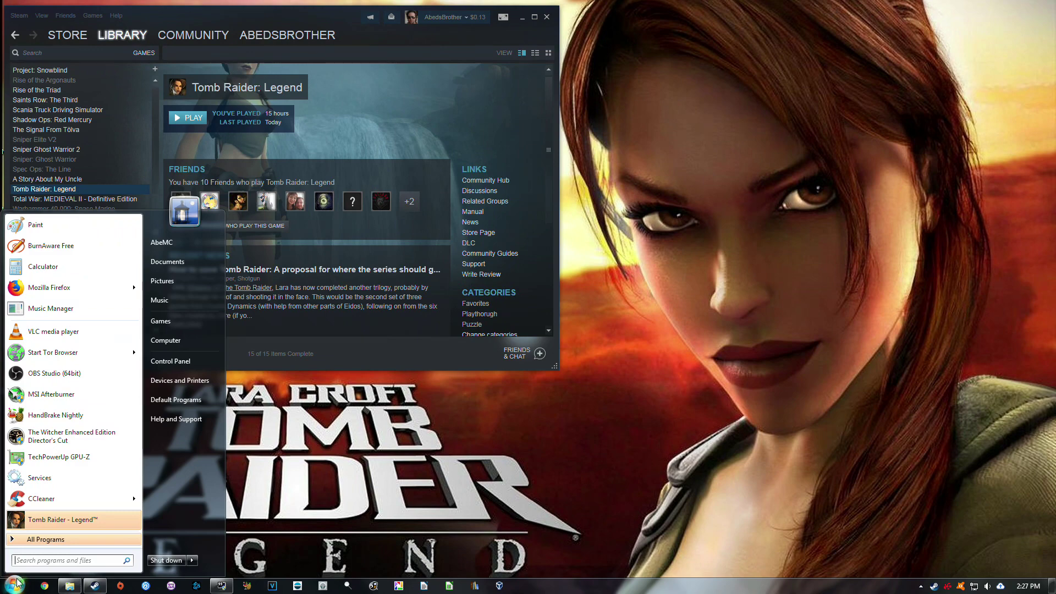
click(15, 582)
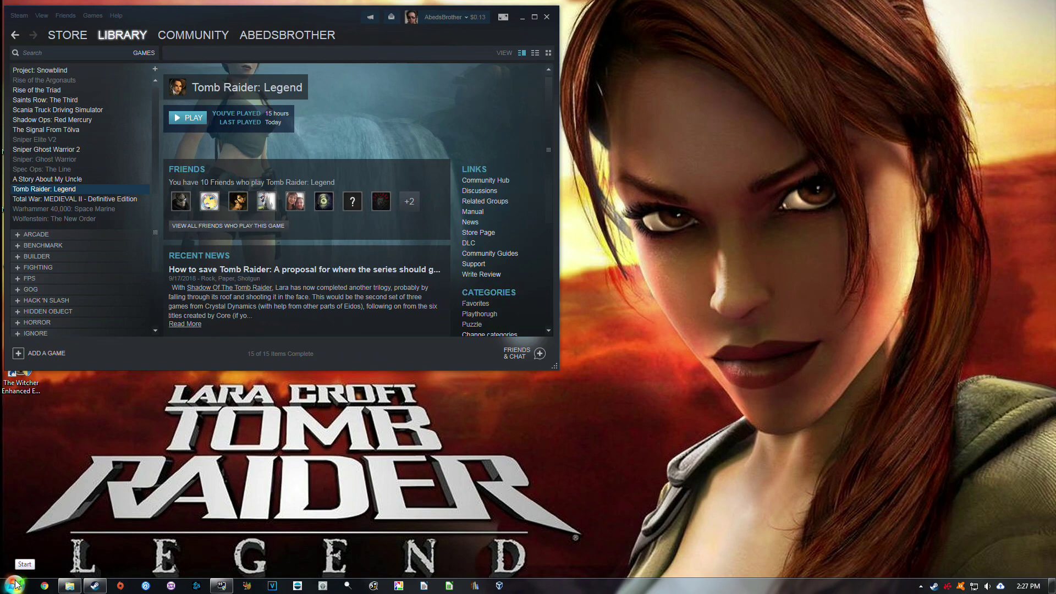
click(16, 584)
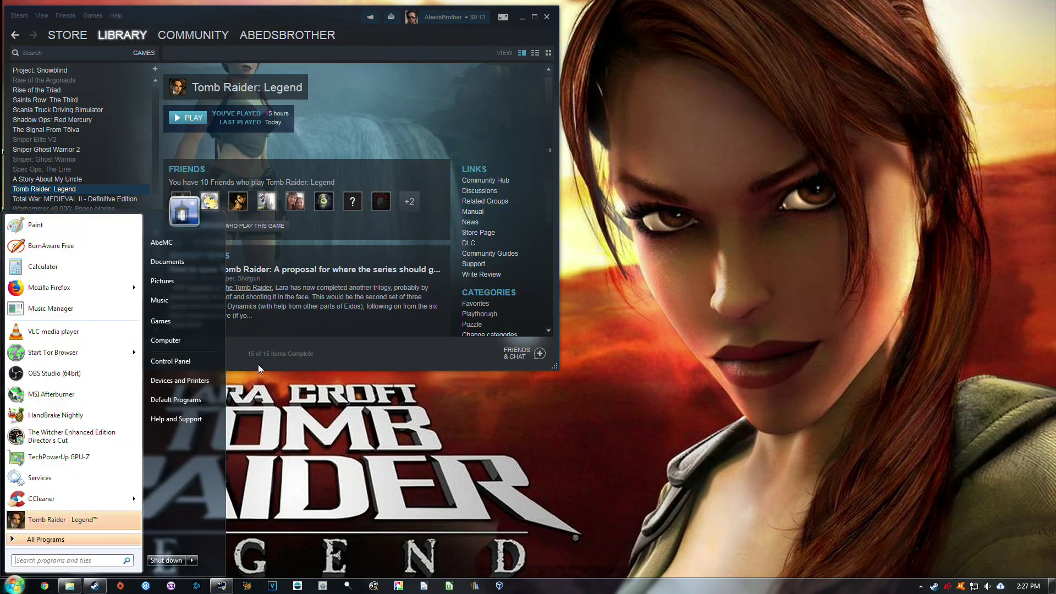
click(206, 364)
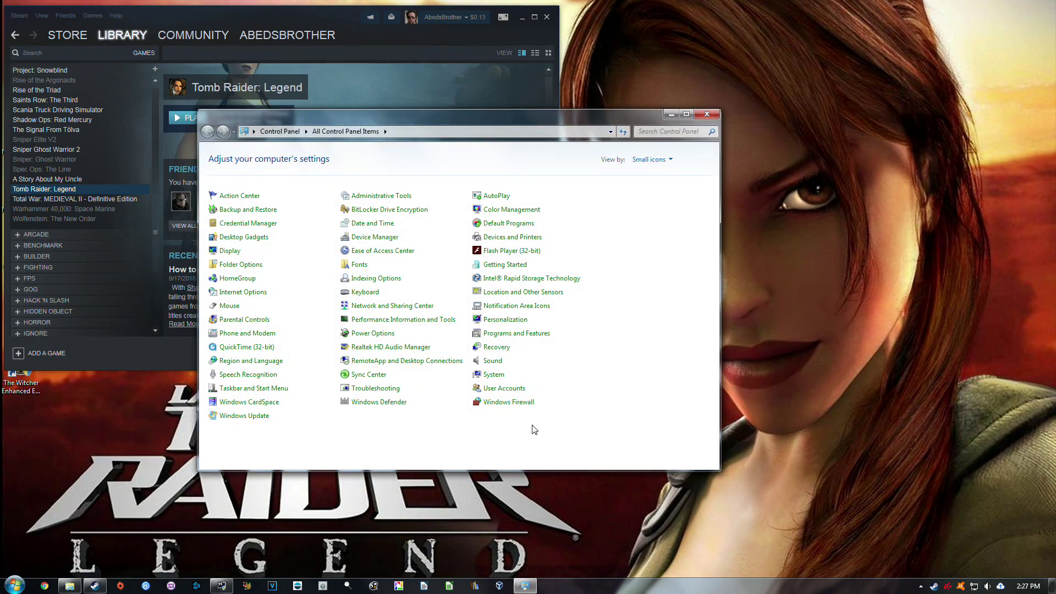
click(487, 377)
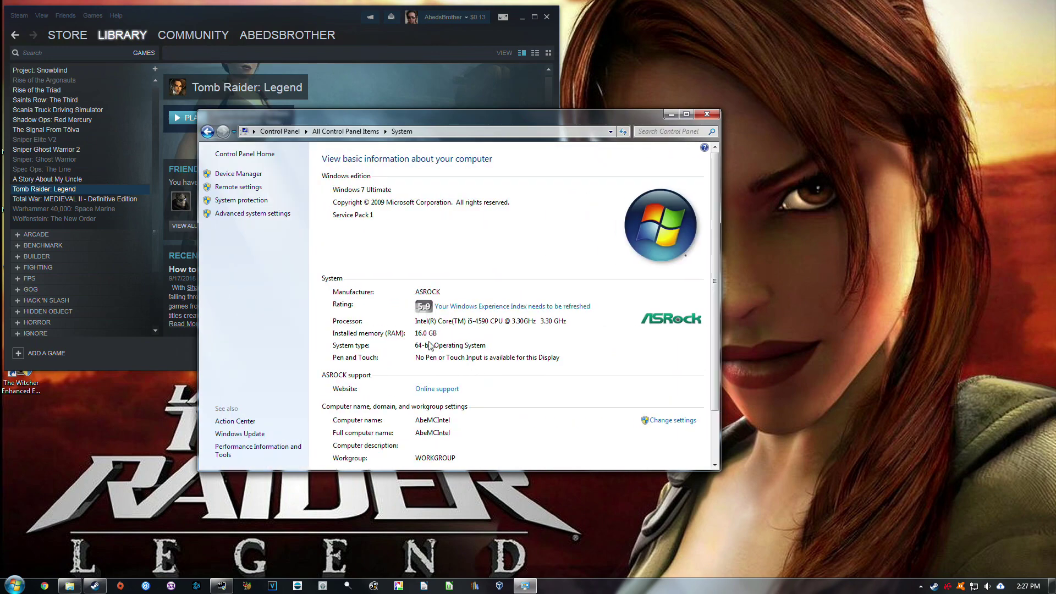
click(253, 215)
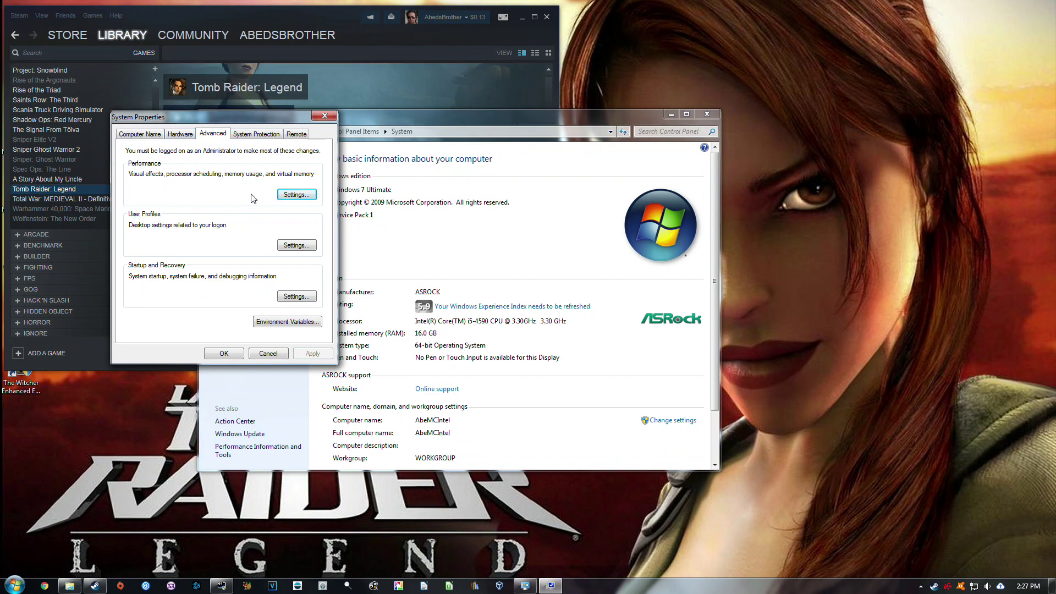
Step: Open Performance Options on the Data Execution Prevention tab and begin adding an exception
click(287, 196)
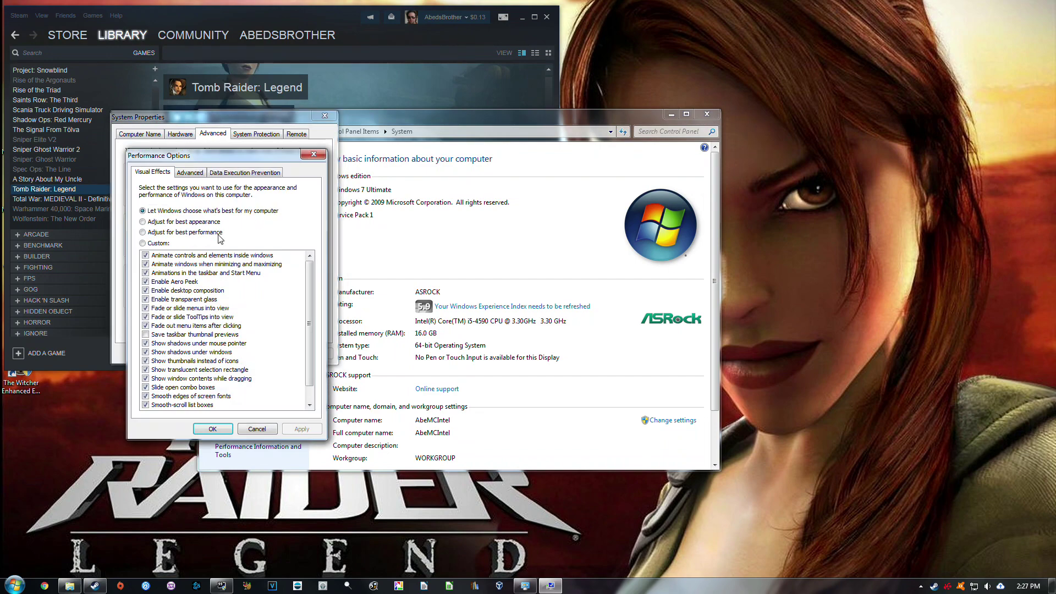
click(235, 174)
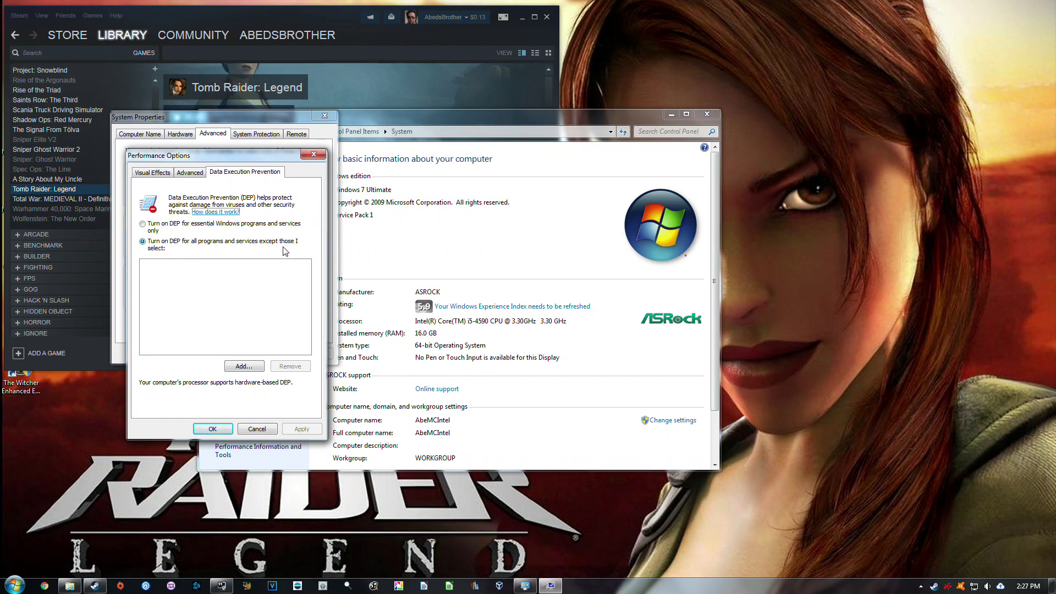
click(243, 368)
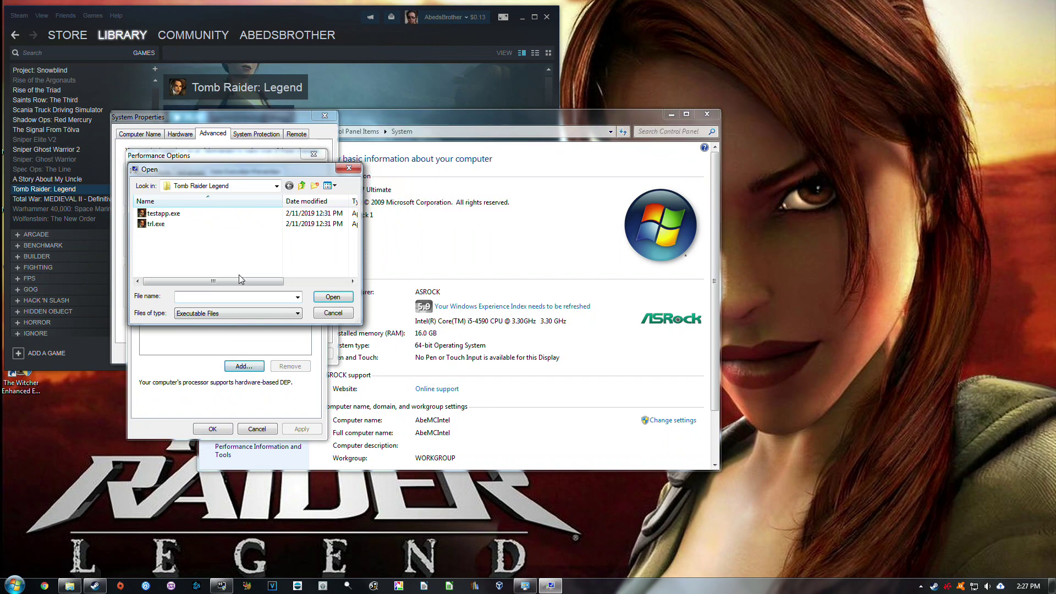
Step: Add trl.exe from the Tomb Raider Legend folder as a DEP exception and confirm both dialogs
click(277, 186)
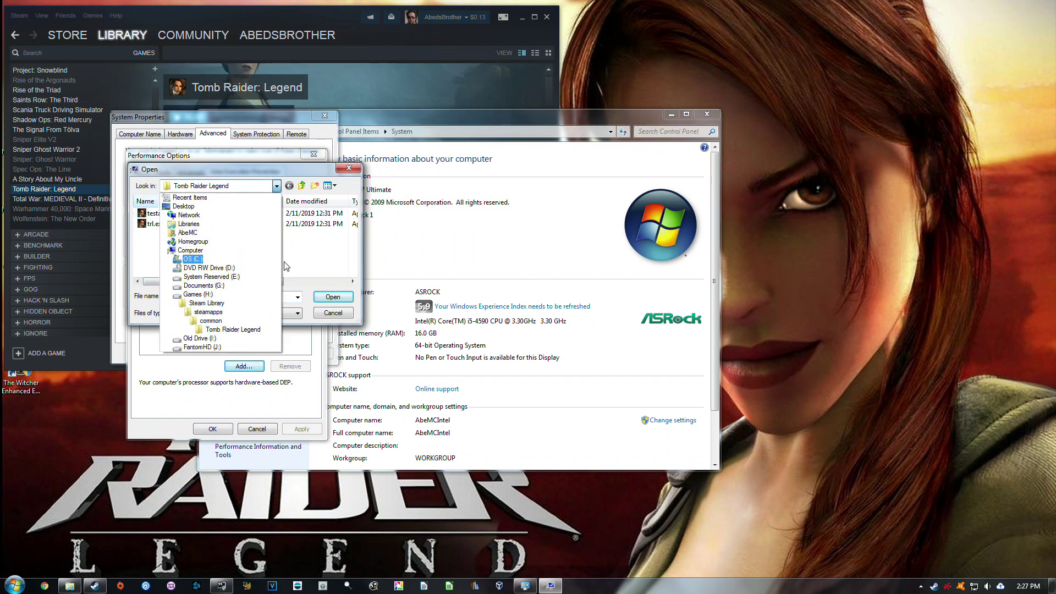
key(Escape)
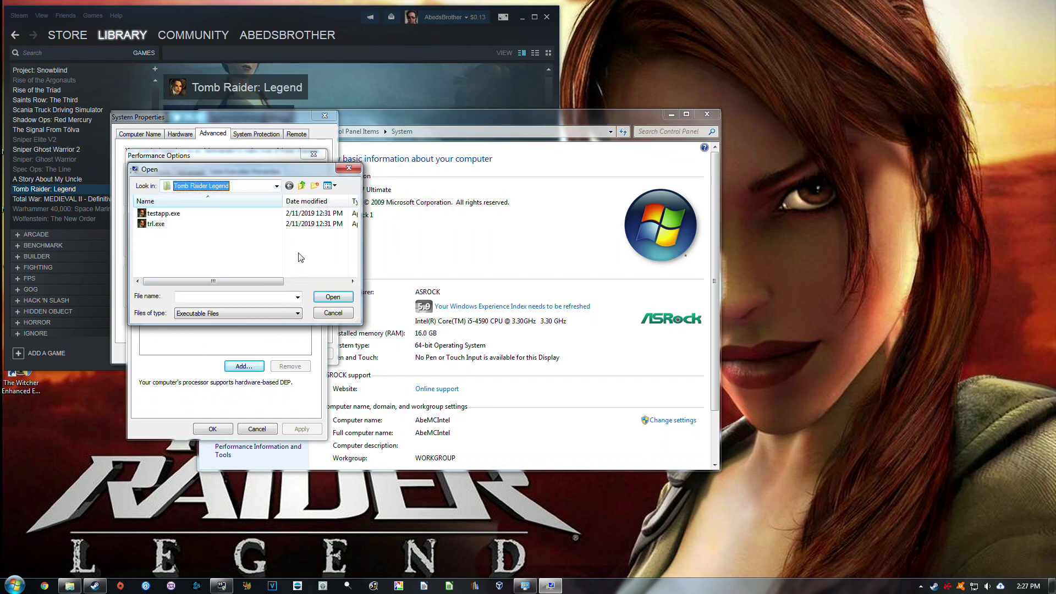
click(279, 189)
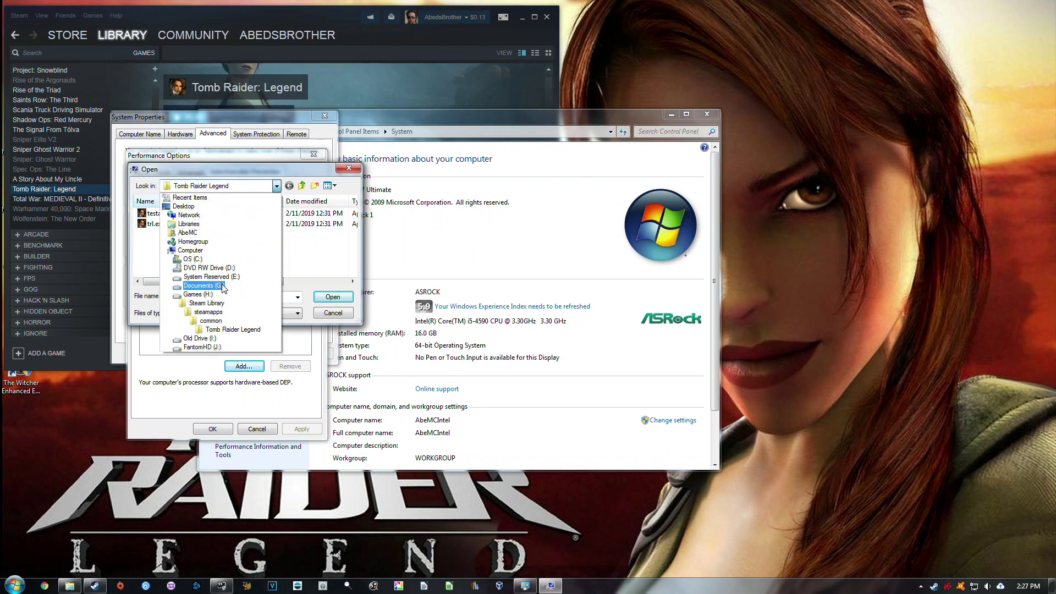
click(218, 329)
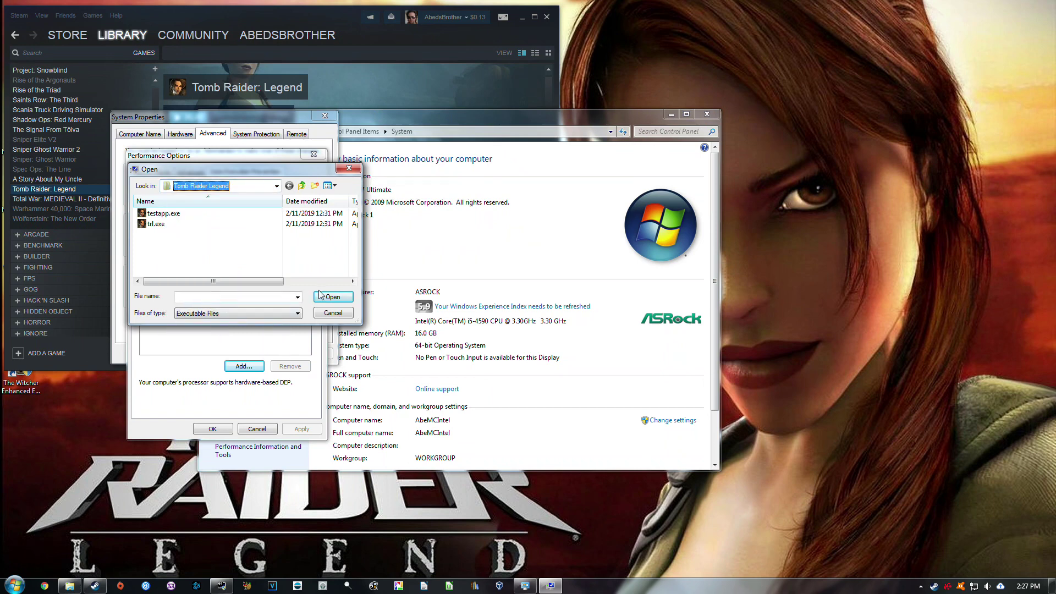
click(208, 225)
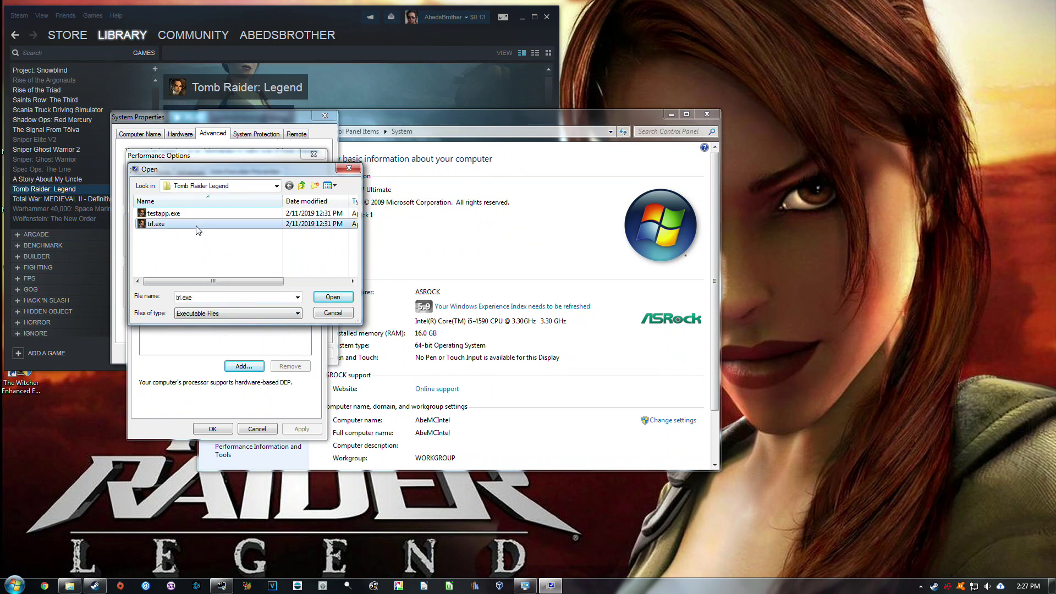
click(324, 298)
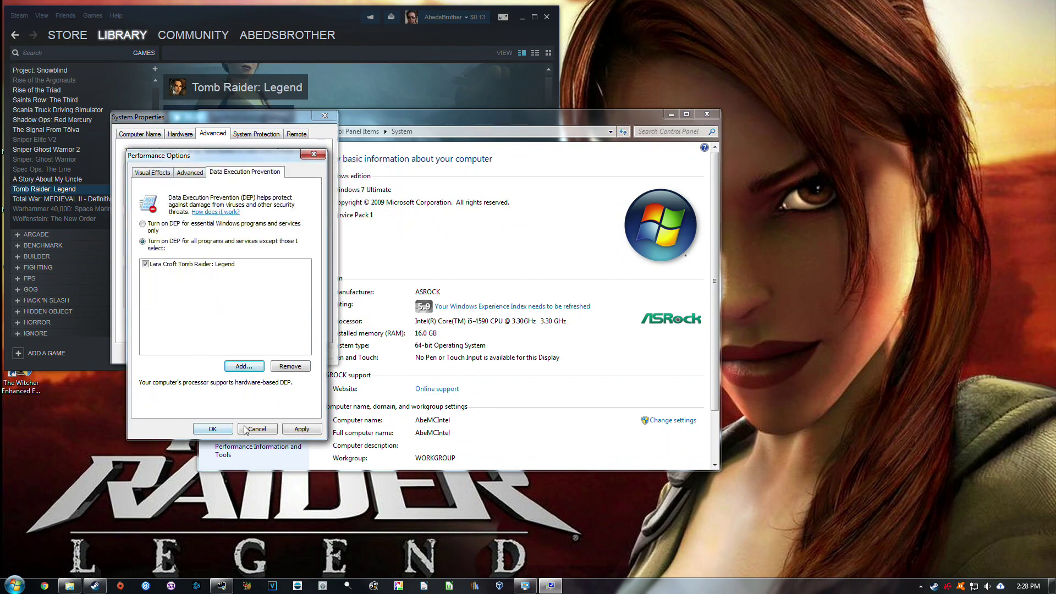
click(212, 429)
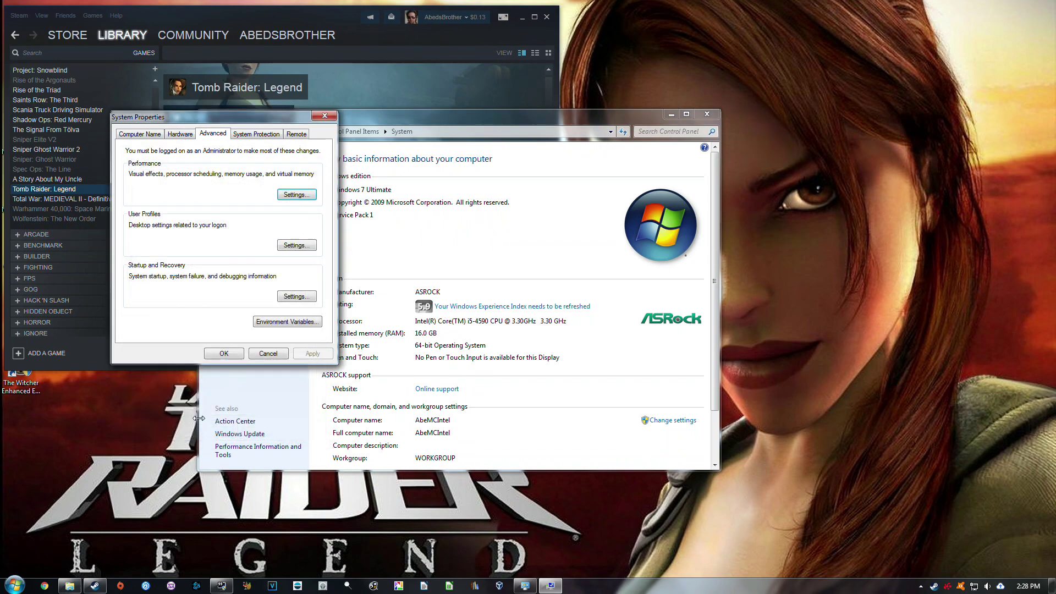
click(220, 353)
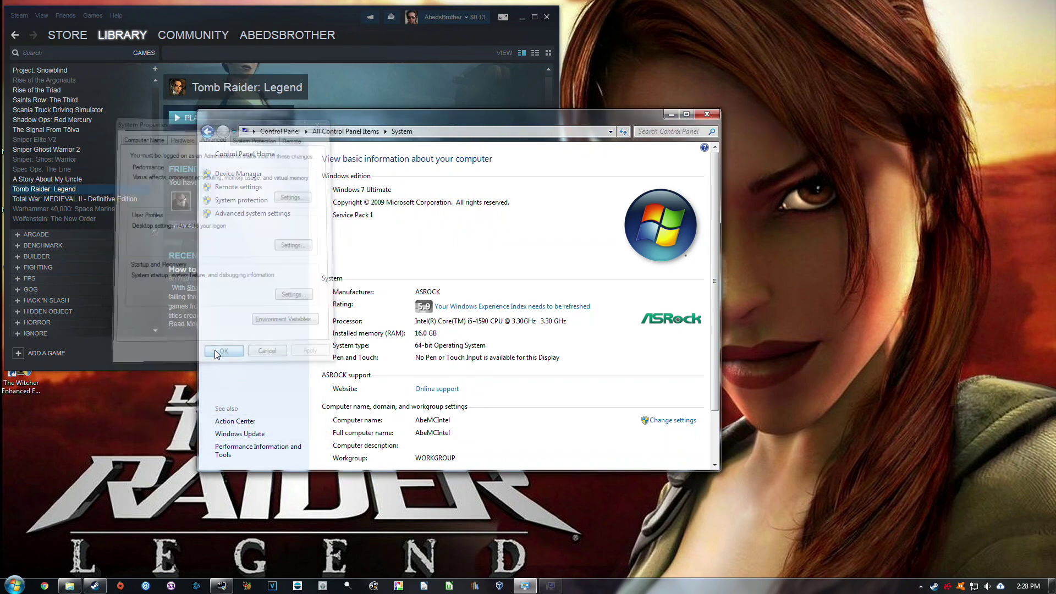
click(711, 113)
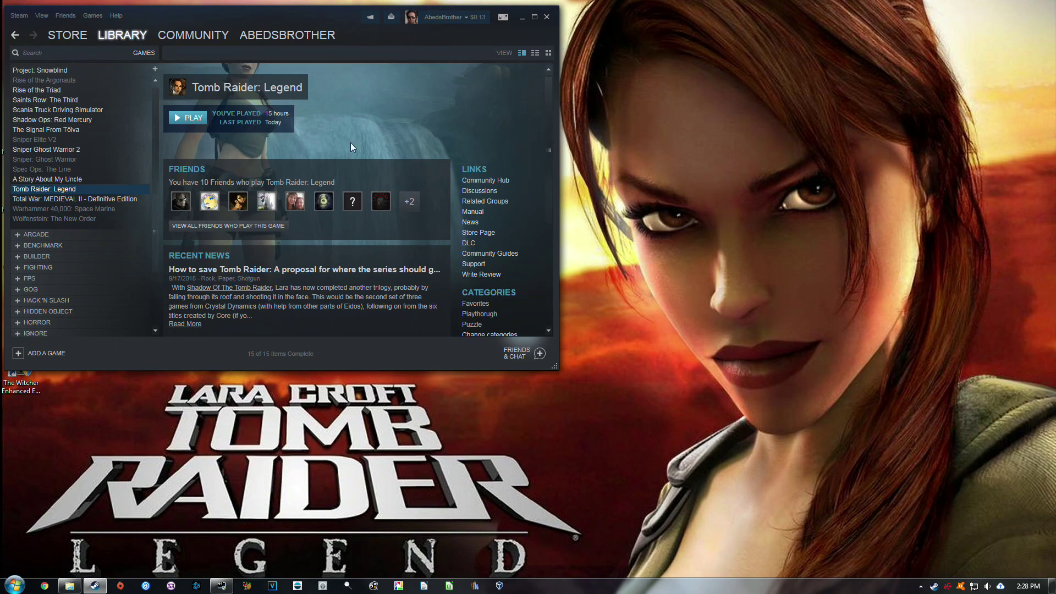
click(179, 120)
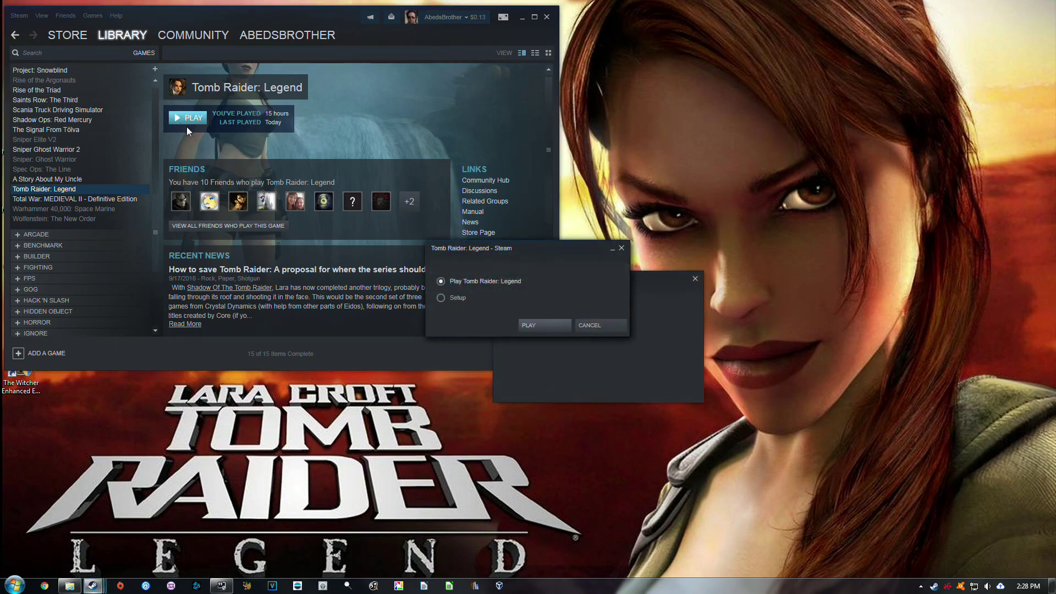
click(552, 328)
click(569, 310)
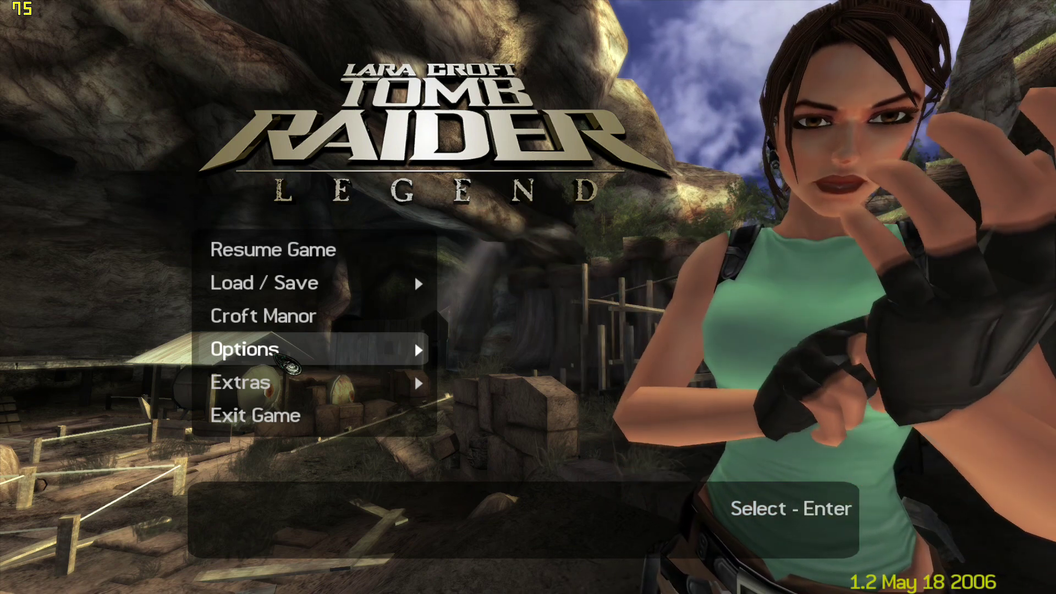
click(269, 422)
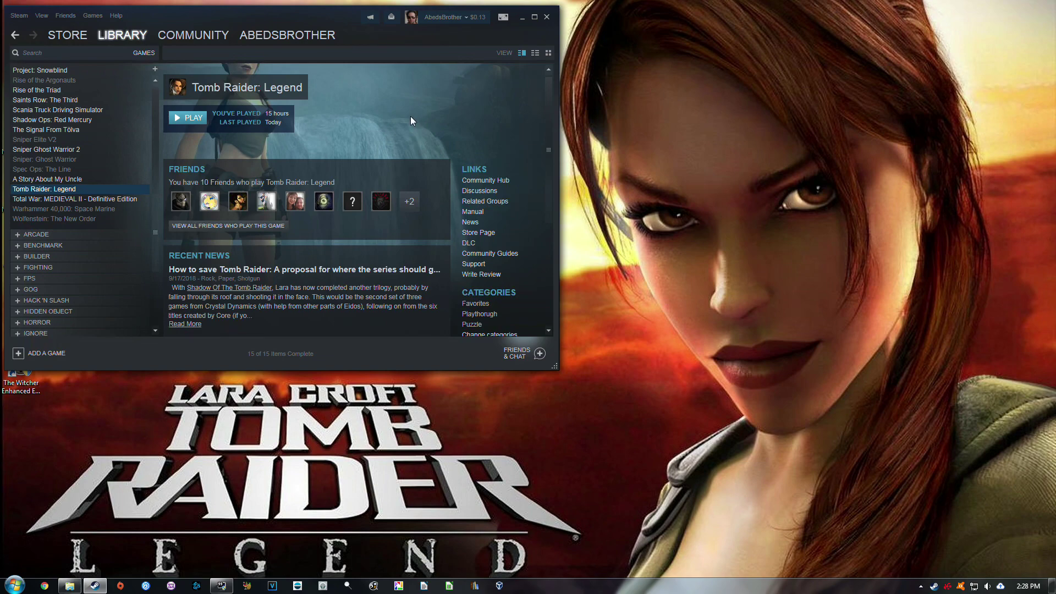
Step: Open Tomb Raider: Legend's install folder through Steam's Properties > Local Files
right_click(28, 187)
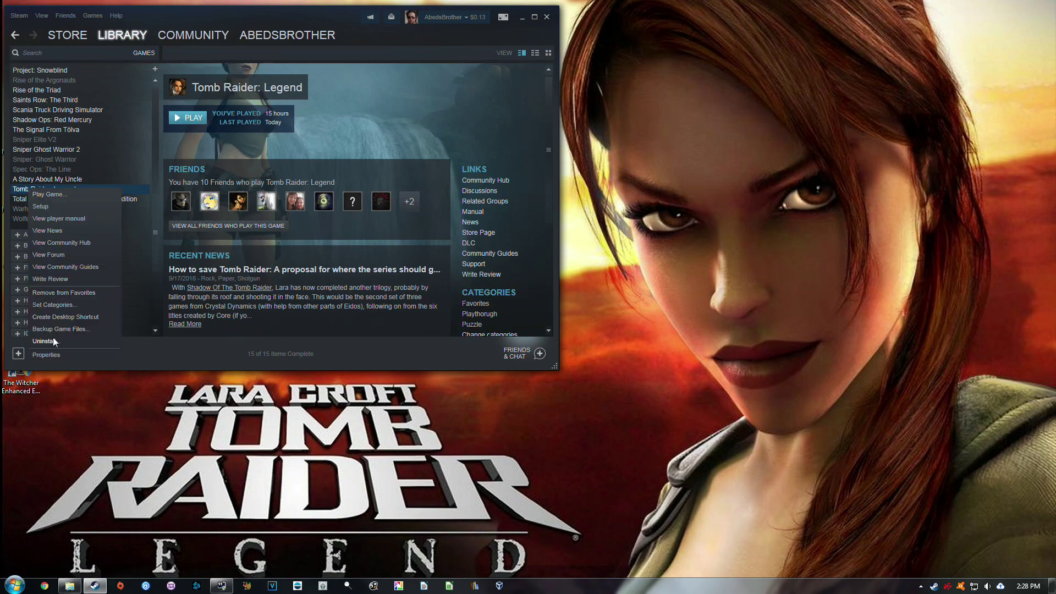
click(48, 356)
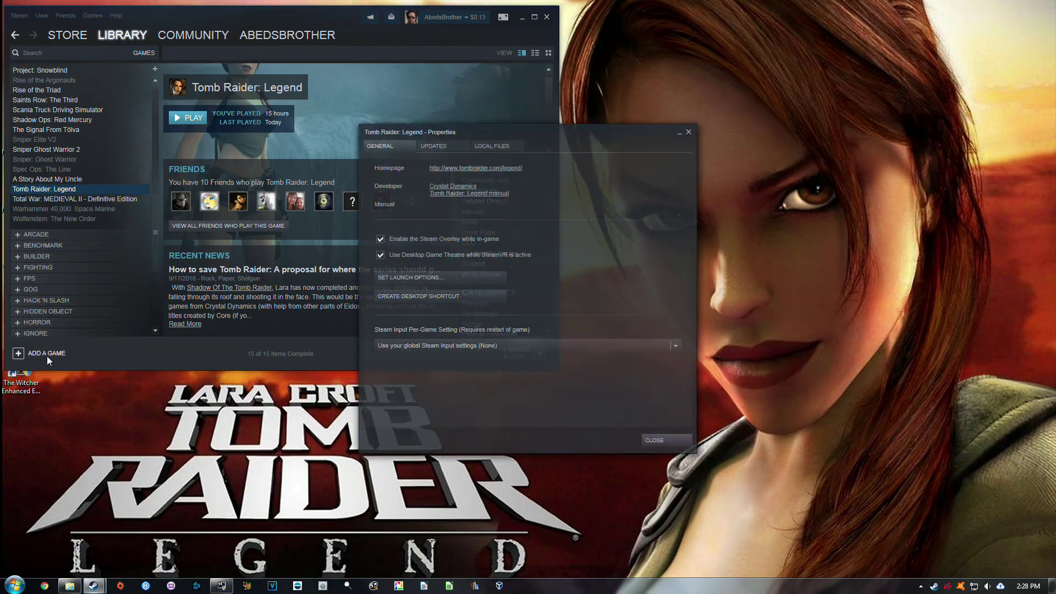
click(505, 147)
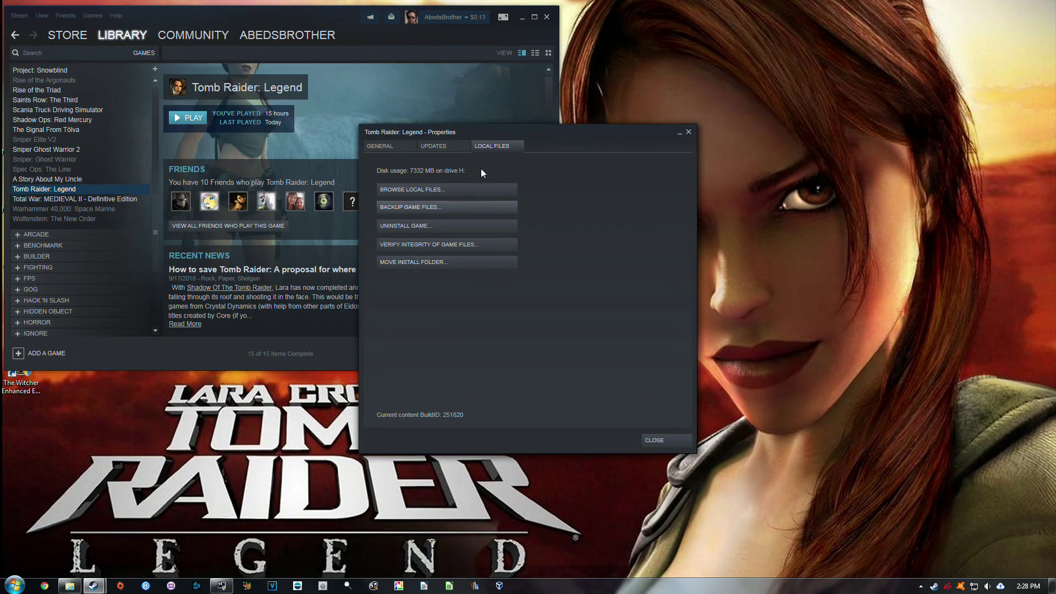
click(445, 189)
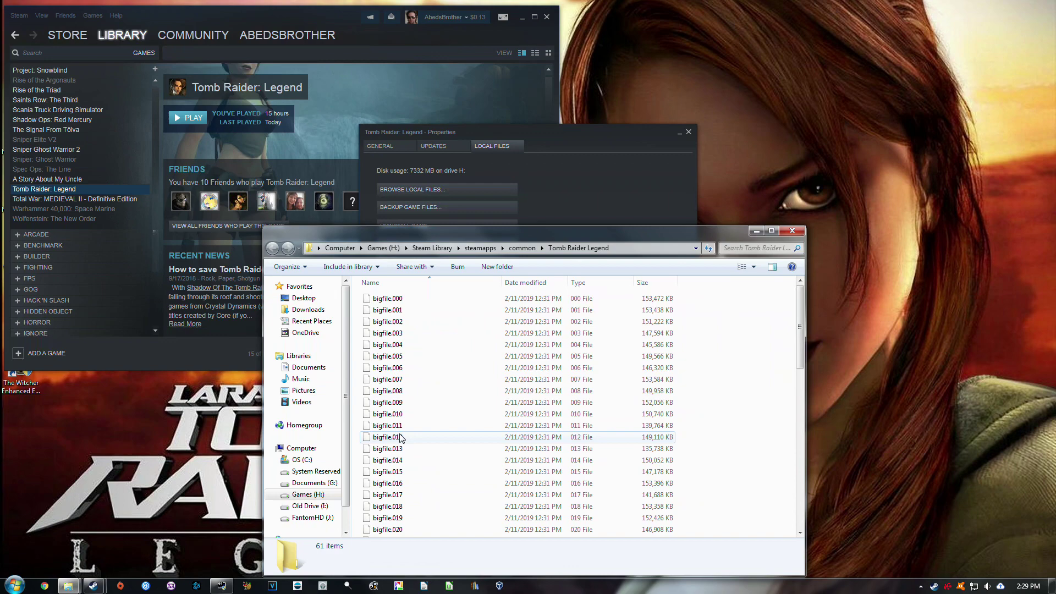
scroll(399, 437, down, 13)
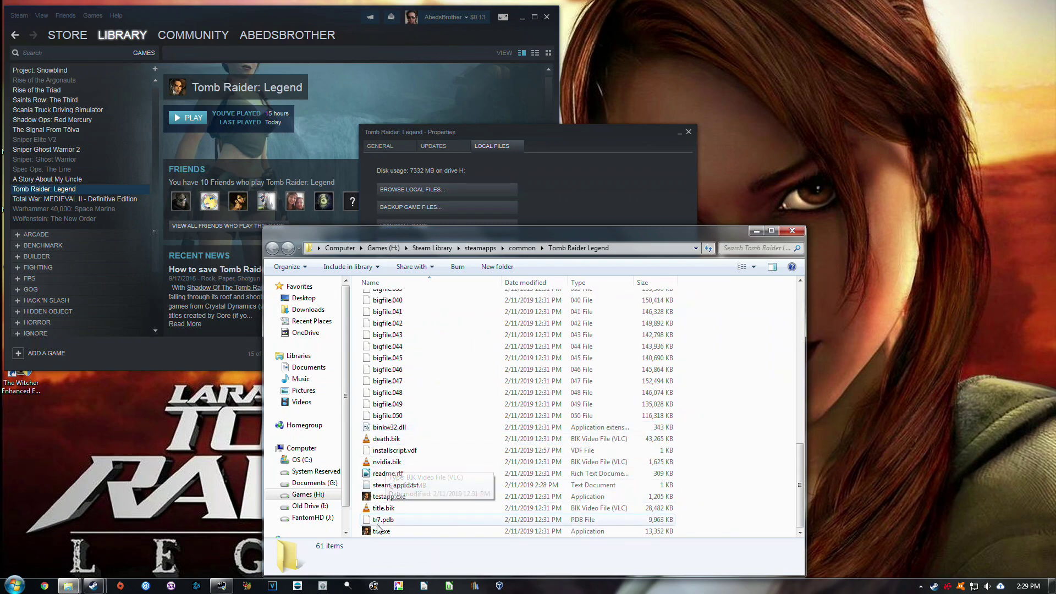
Step: Check trl.exe's Windows XP (Service Pack 3) and administrator compatibility settings, then close the folder
right_click(378, 529)
click(412, 523)
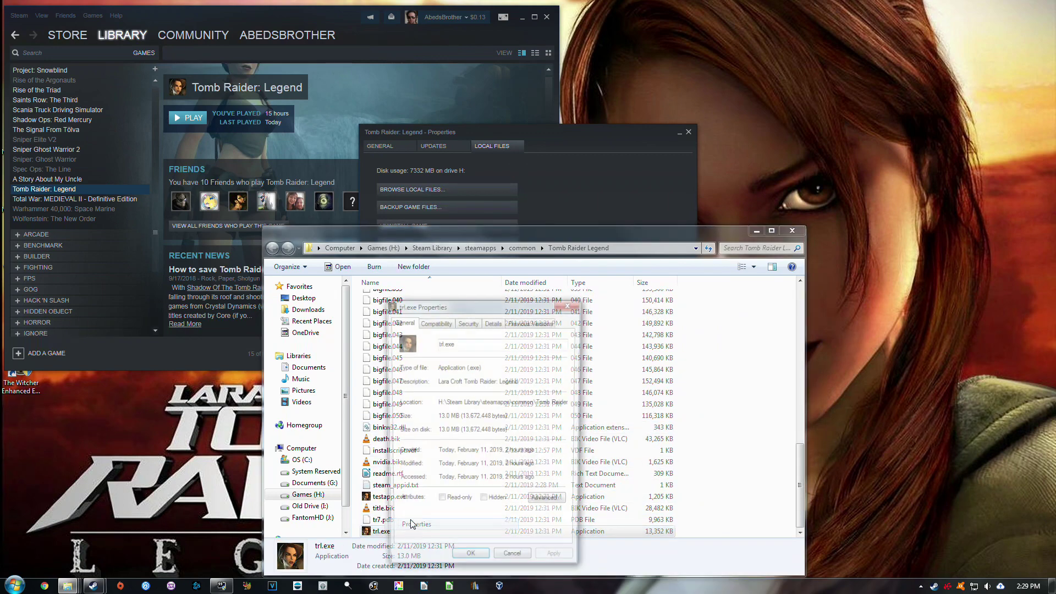
click(443, 324)
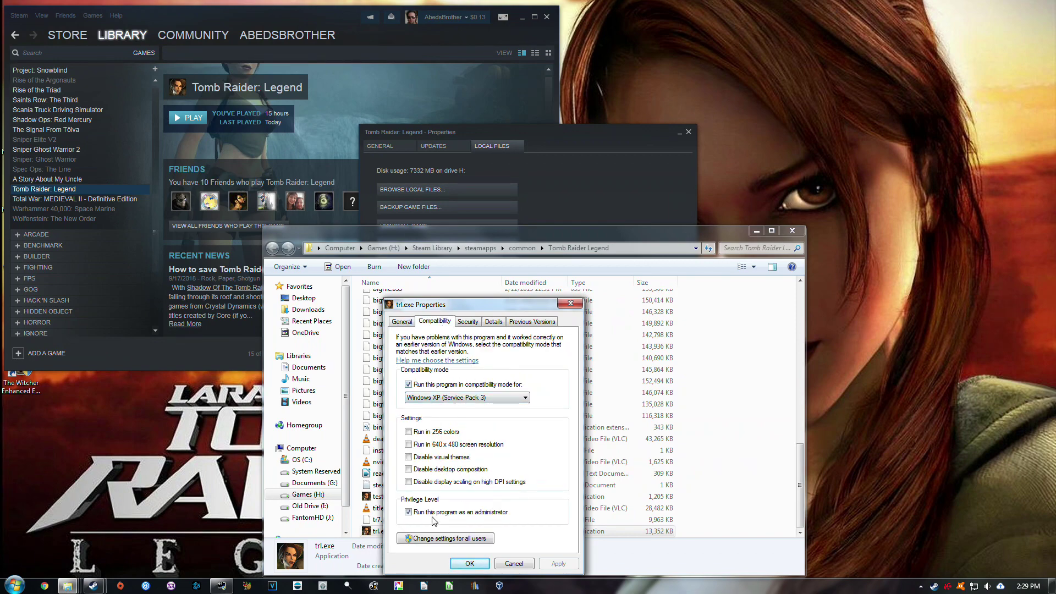
click(467, 564)
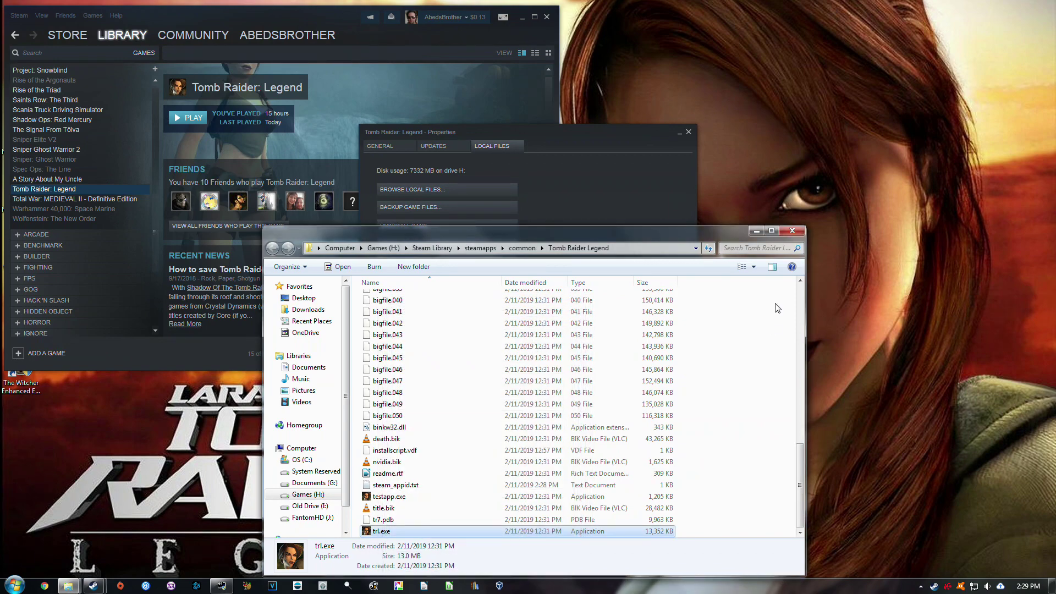
click(792, 230)
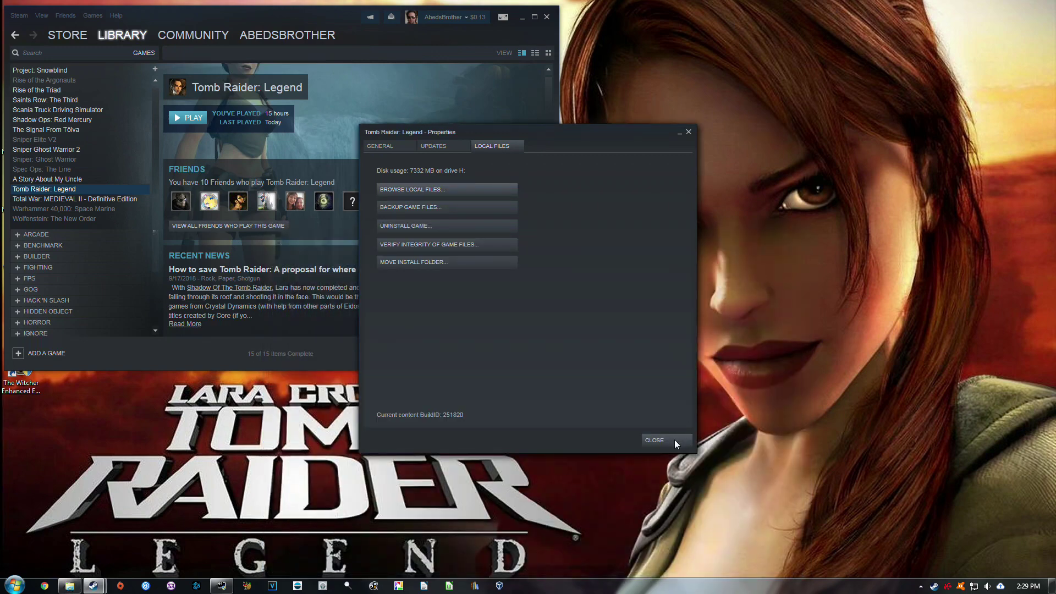
Step: Close the game properties and relaunch Tomb Raider: Legend with Play, approving the admin prompt
click(674, 440)
click(198, 122)
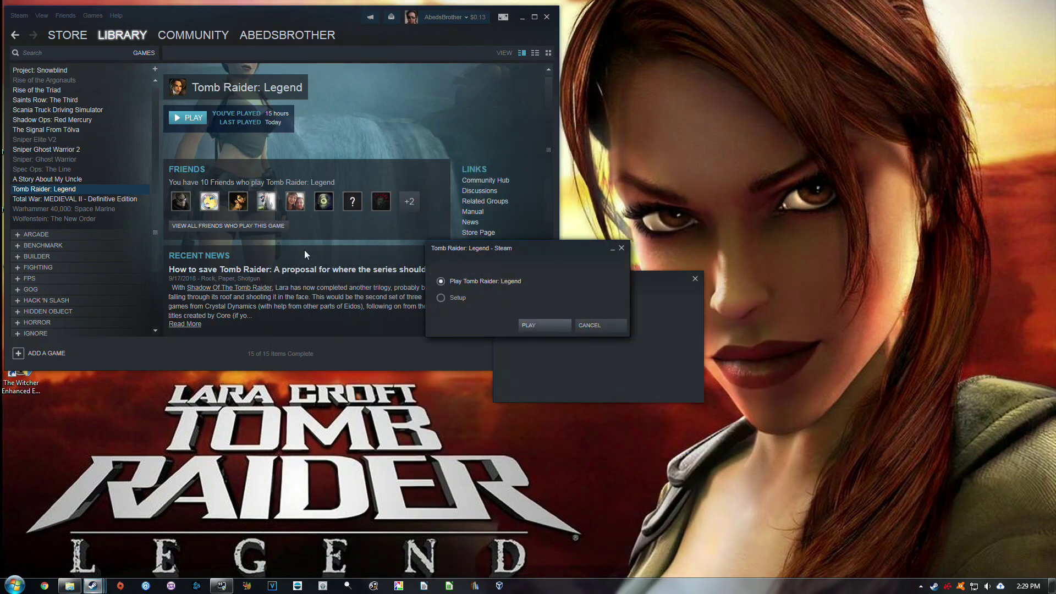
click(528, 326)
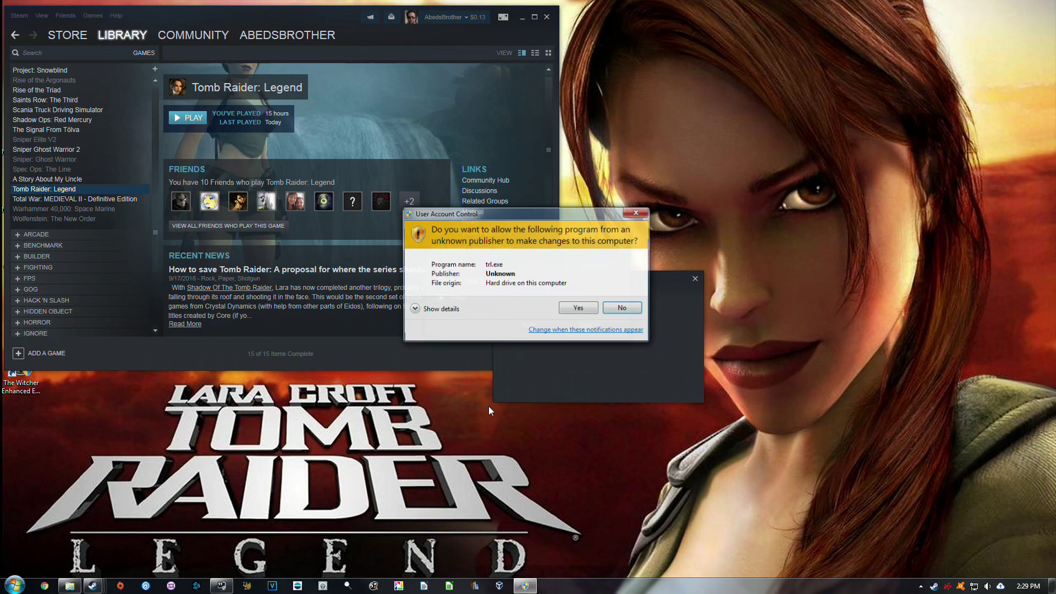
click(562, 315)
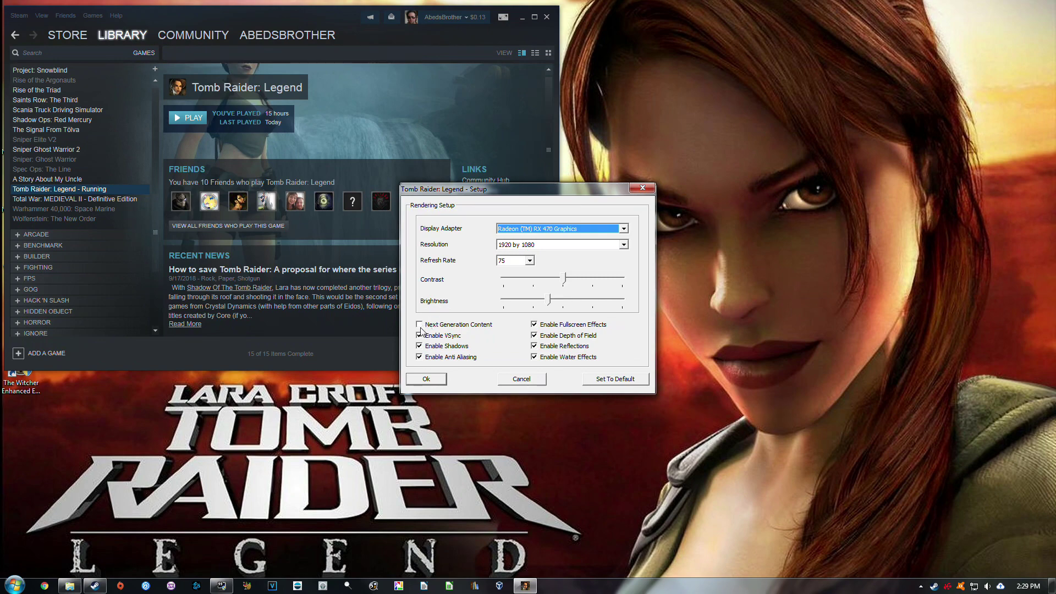
click(420, 379)
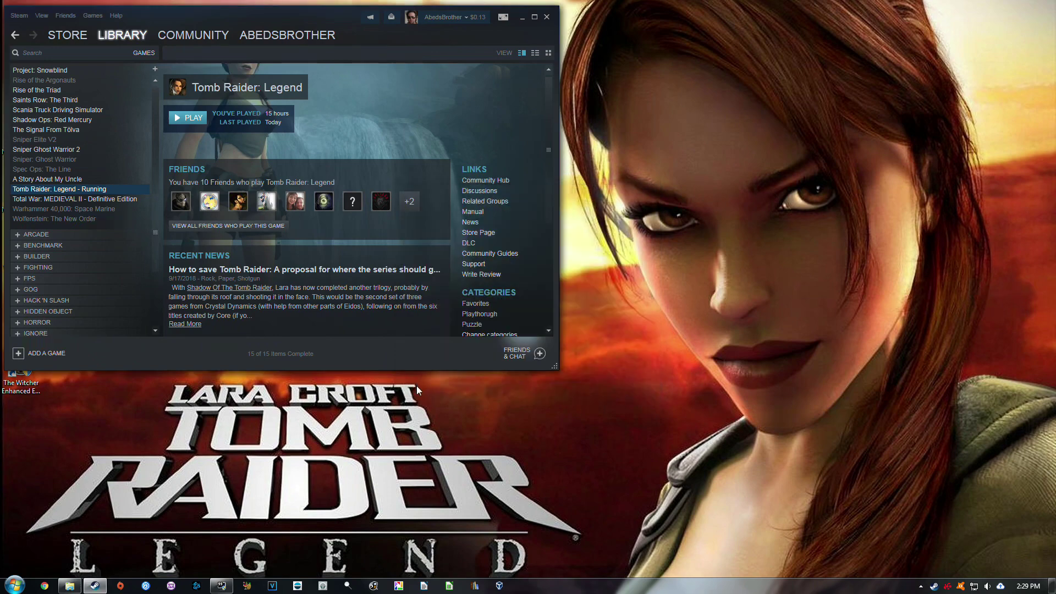